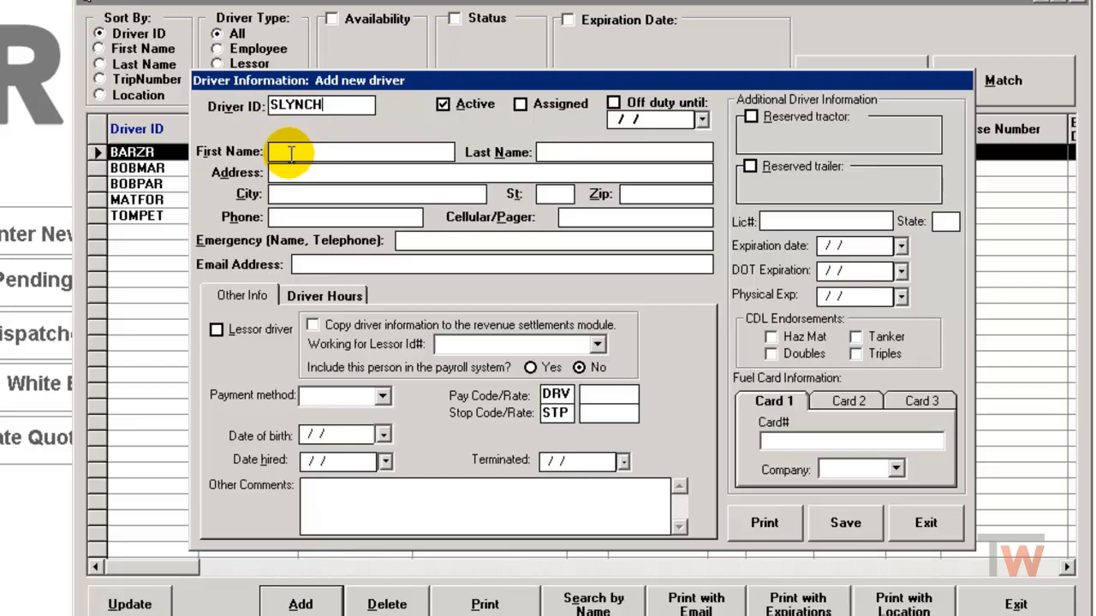
Step: Enter the driver's first and last name, with capitalized initials, in the new driver record
click(291, 154)
text(sean)
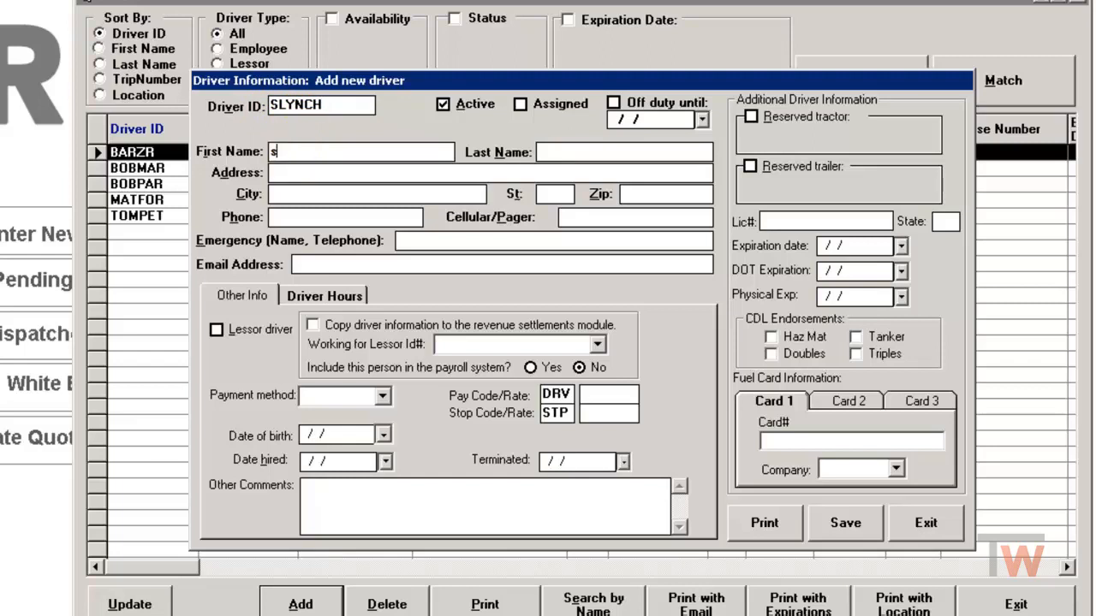
key(BackSpace)
key(BackSpace)
key(BackSpace)
key(BackSpace)
text(Sean)
key(Tab)
text(Lynch)
Step: Fill in the new driver's mailing address, including the city, state and zip code
click(276, 173)
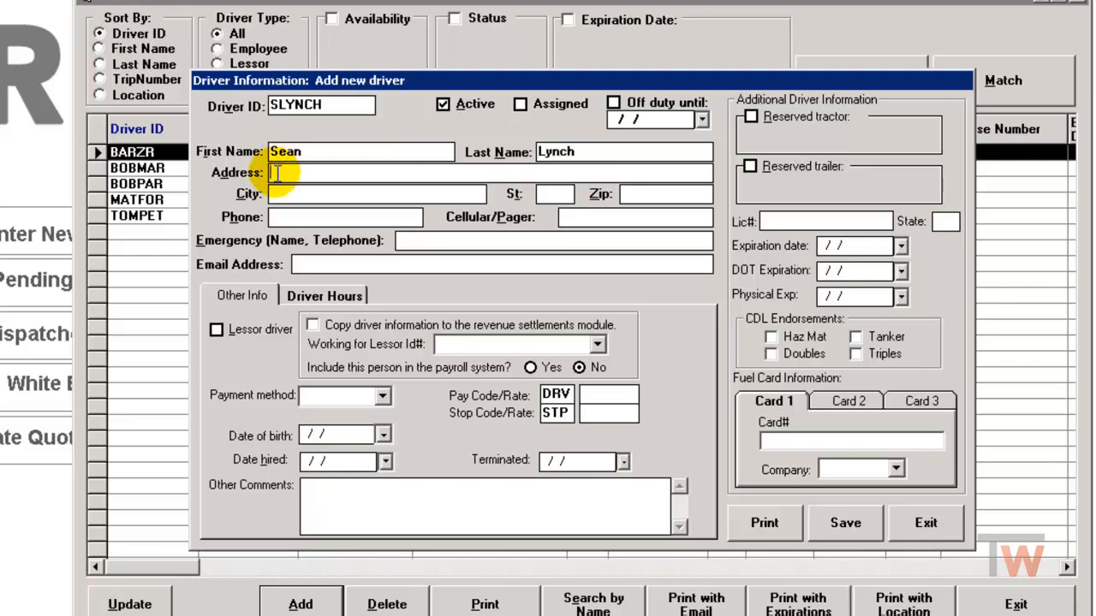
text(po box 123)
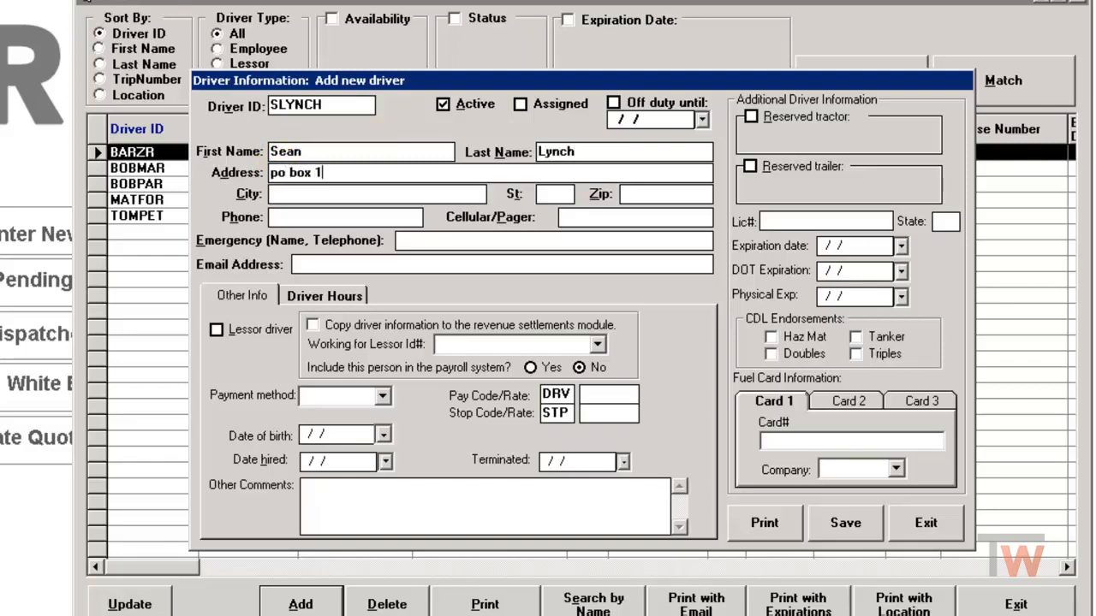
key(Tab)
text(Test)
text(SD)
key(Tab)
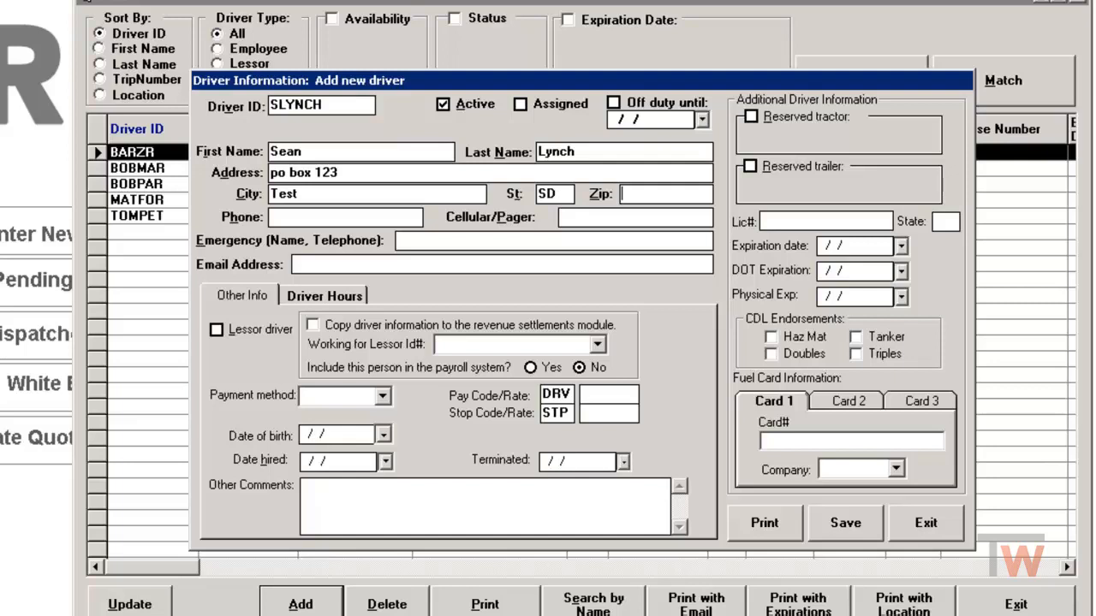
text(57105)
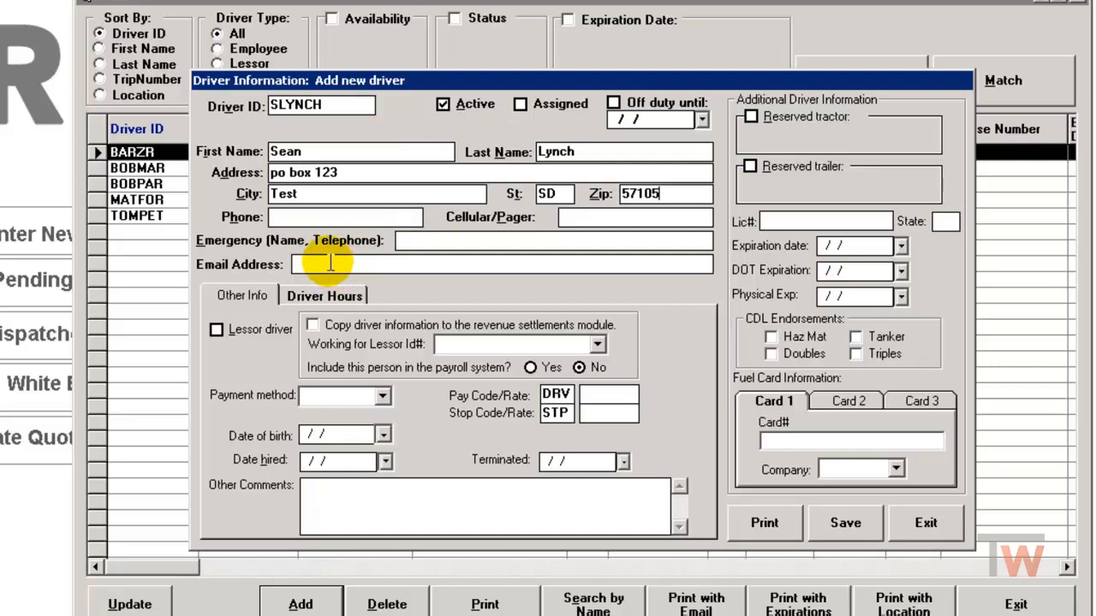
Step: Mark the driver as a lessor driver copied to the revenue settlements module, using the driver ID as the lessor ID
click(217, 331)
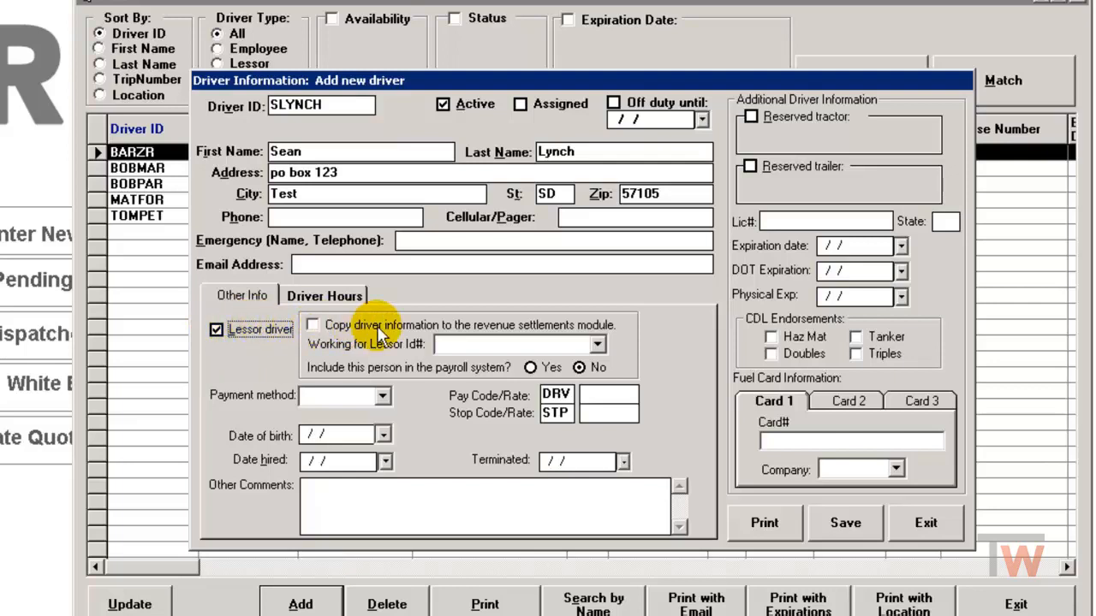
click(313, 326)
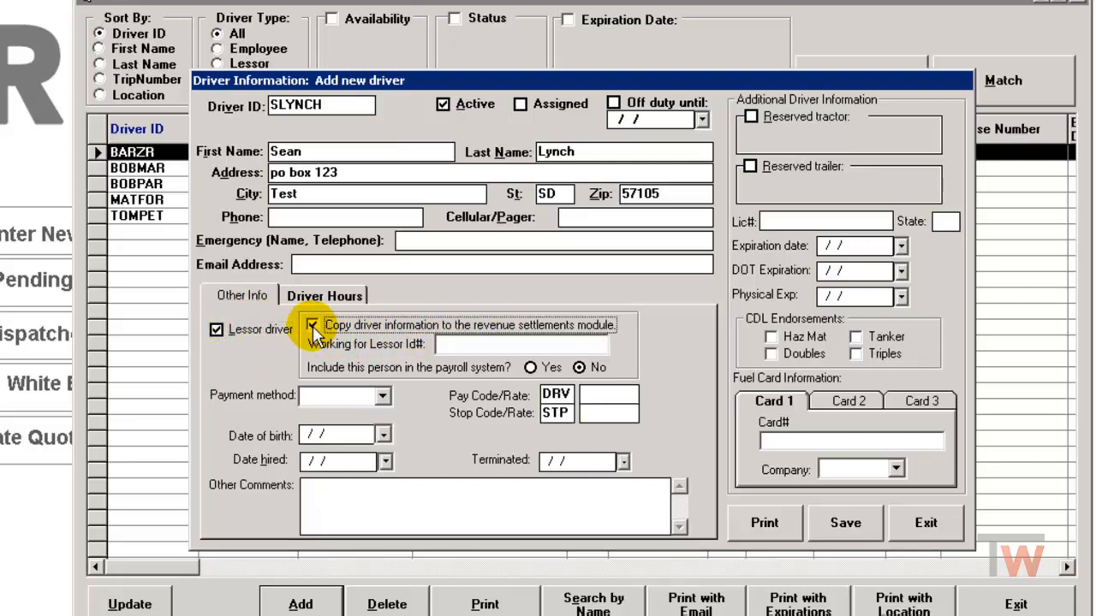
click(458, 346)
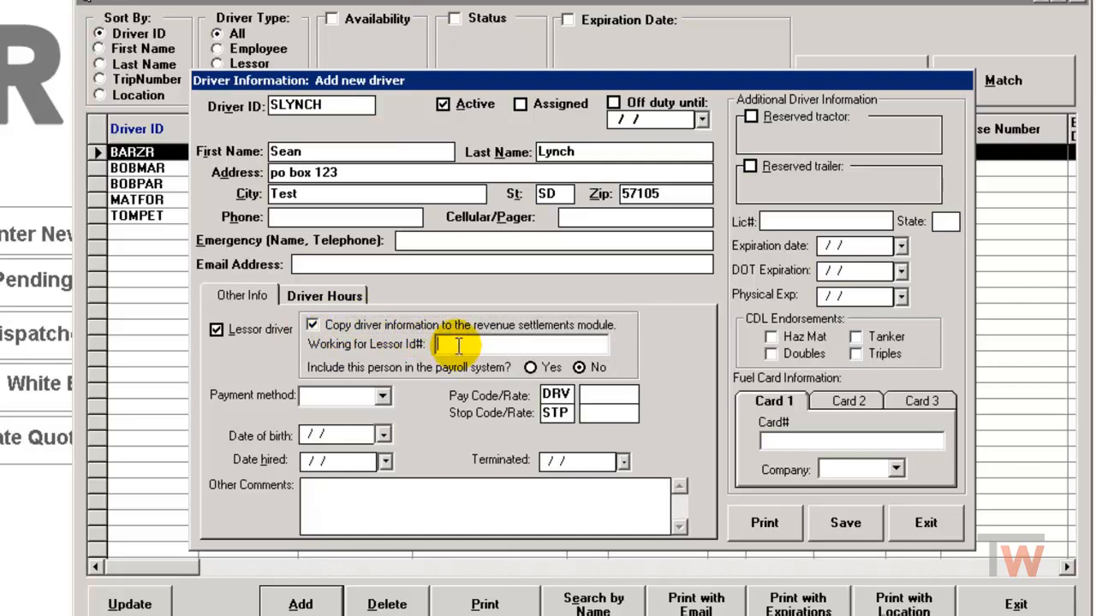
text(SLYNCH)
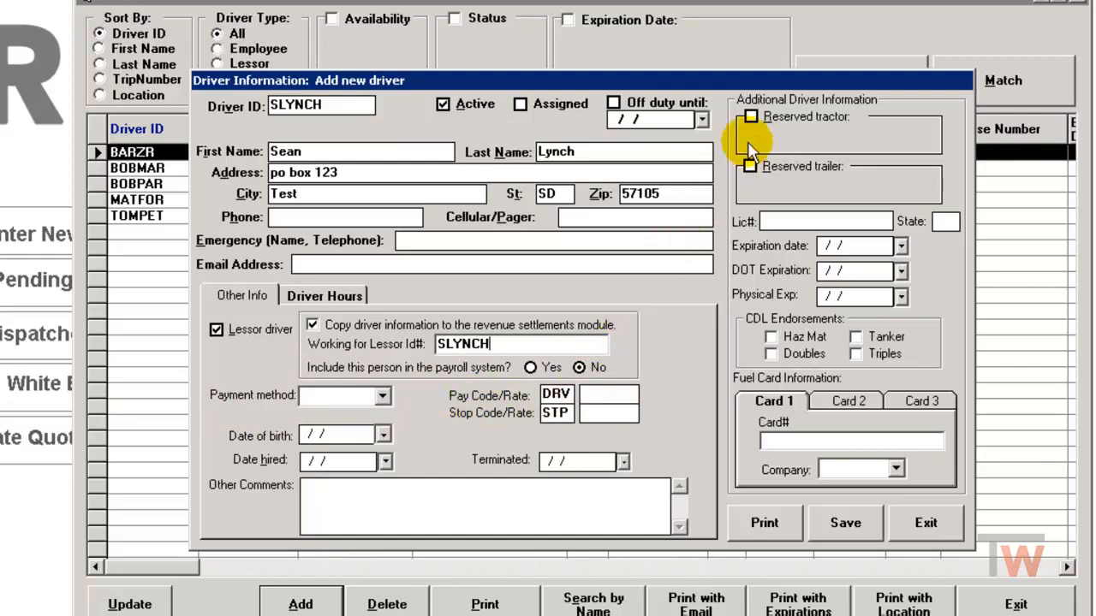
Step: Reserve tractor 101 and trailer T4658 for the driver and save the driver record
click(751, 117)
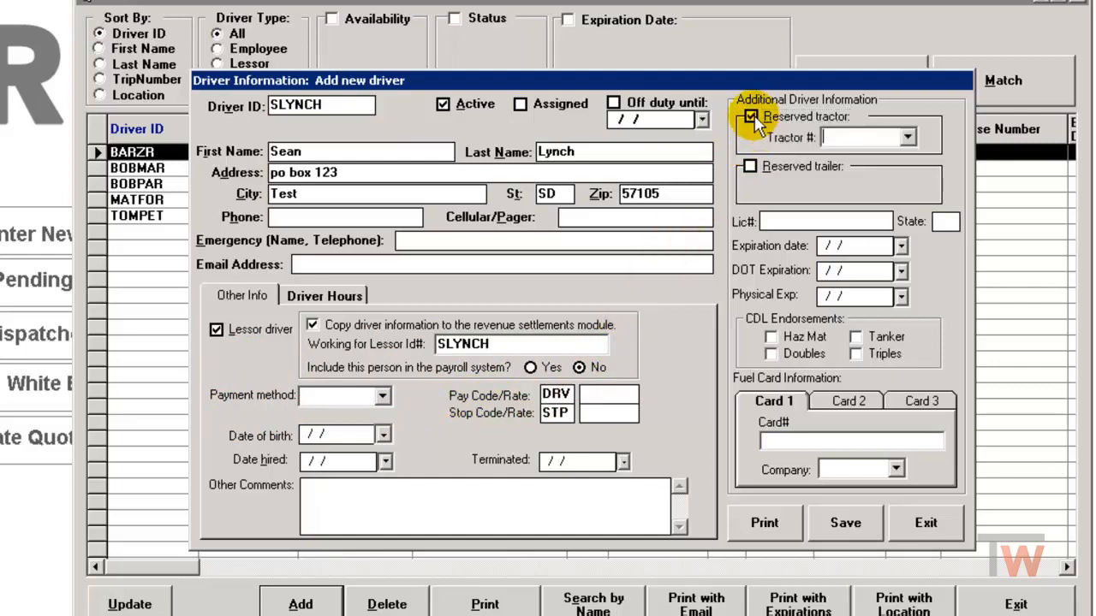
click(908, 138)
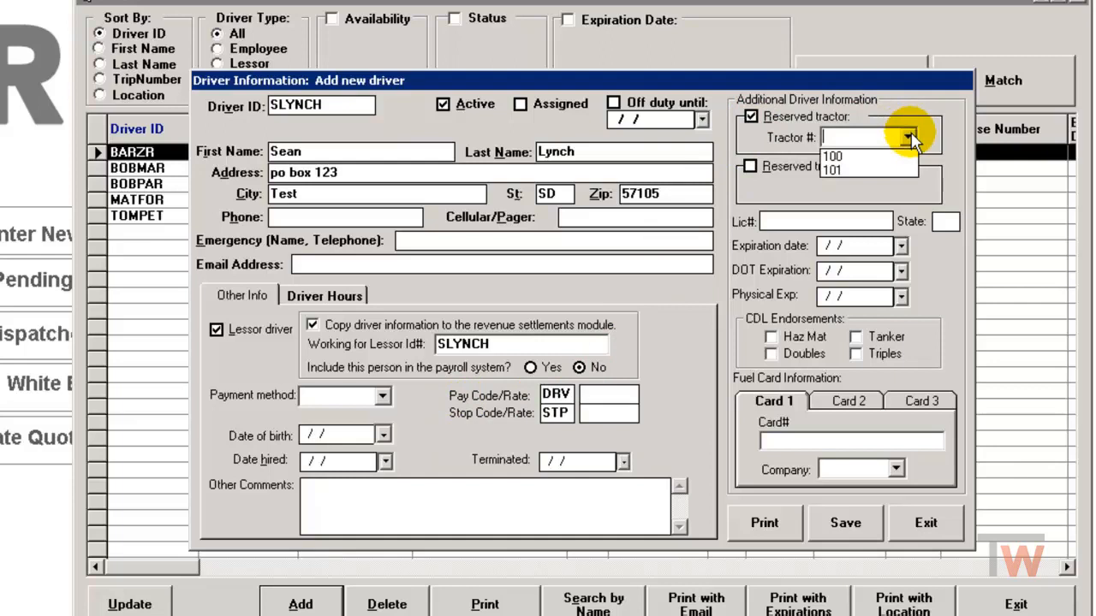
click(878, 170)
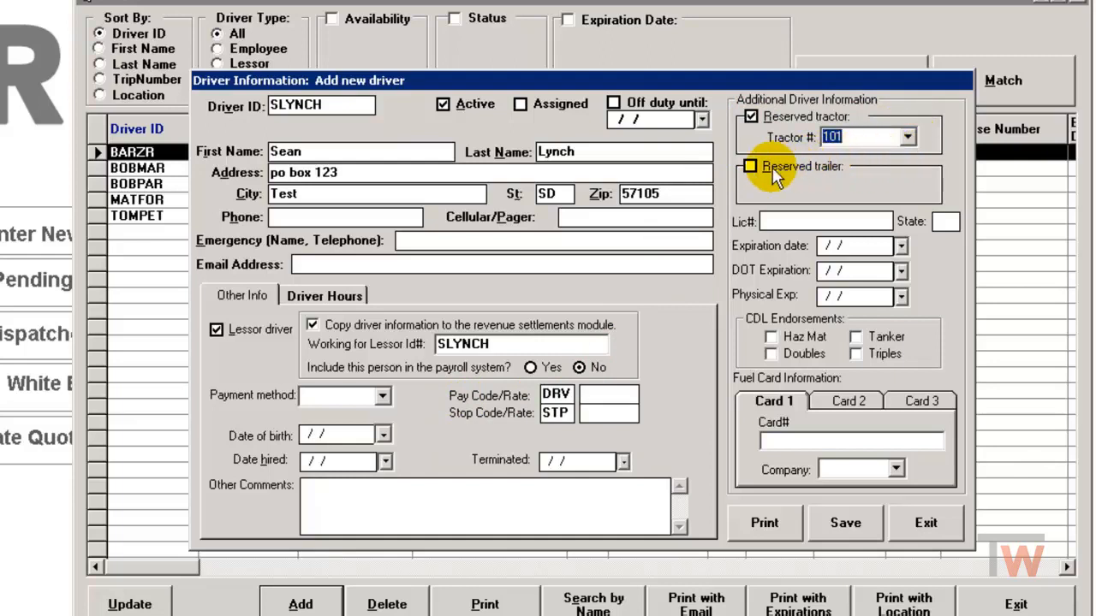
click(750, 166)
click(909, 188)
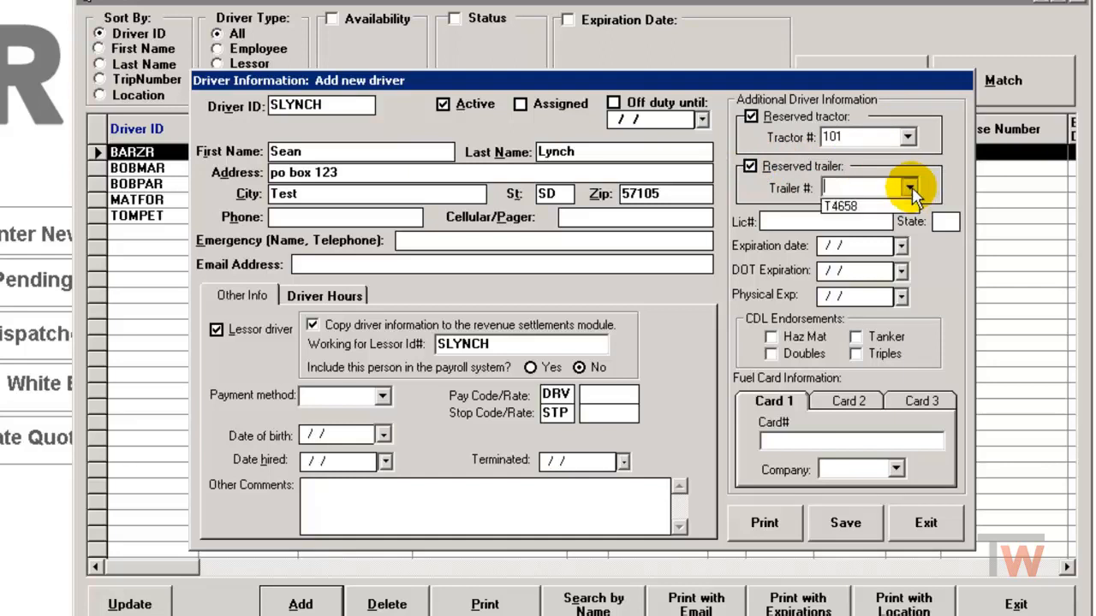
click(852, 206)
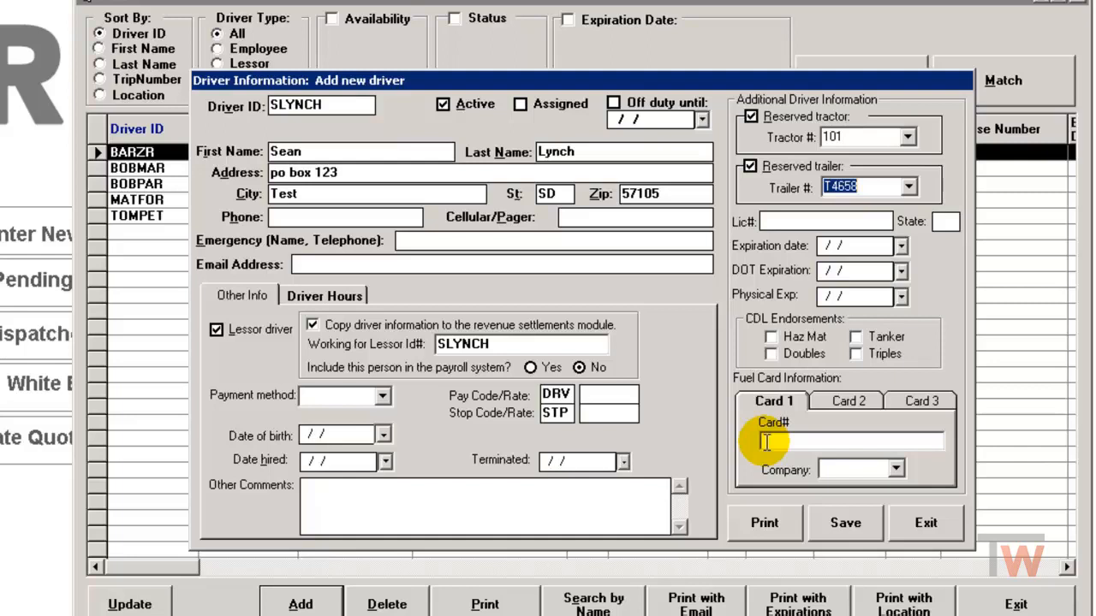
click(841, 524)
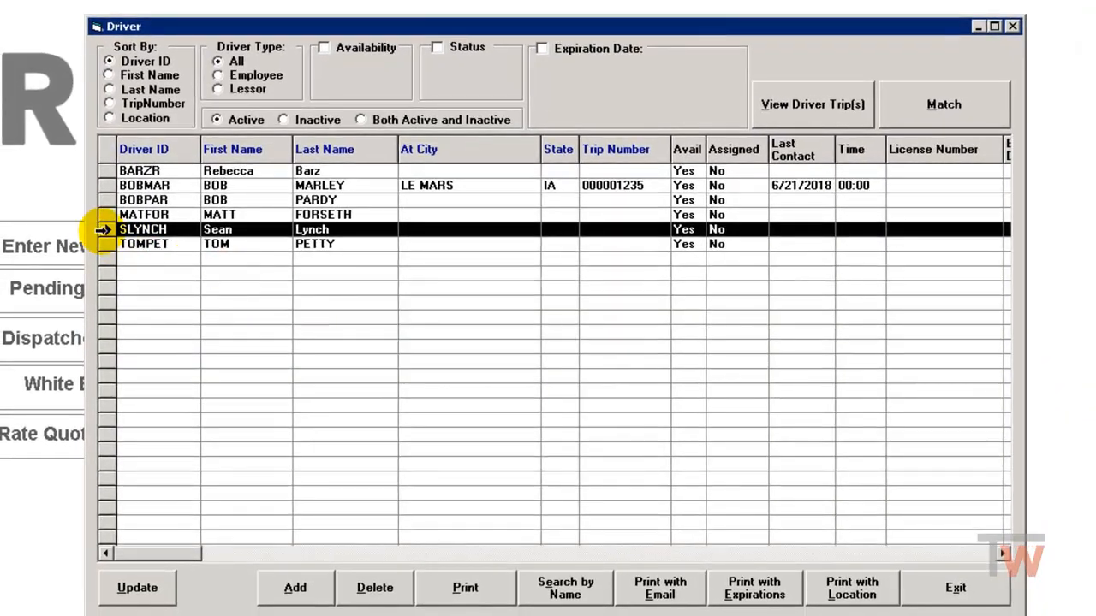
Step: Select the new driver's row, leave the driver list and dispatch module, and switch to the Revenue Settlements module
click(103, 230)
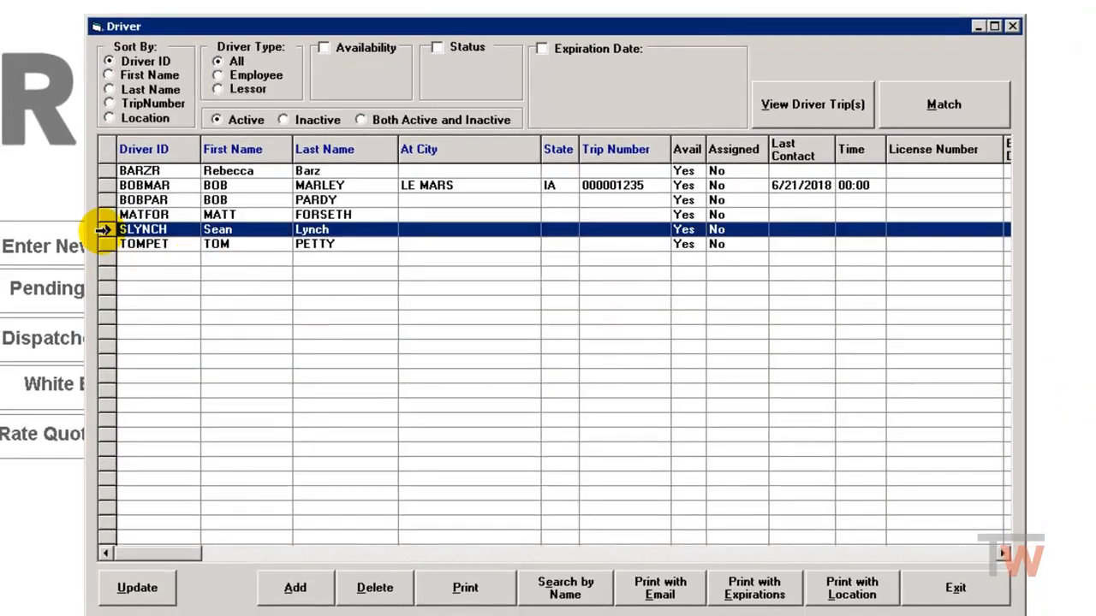
click(955, 589)
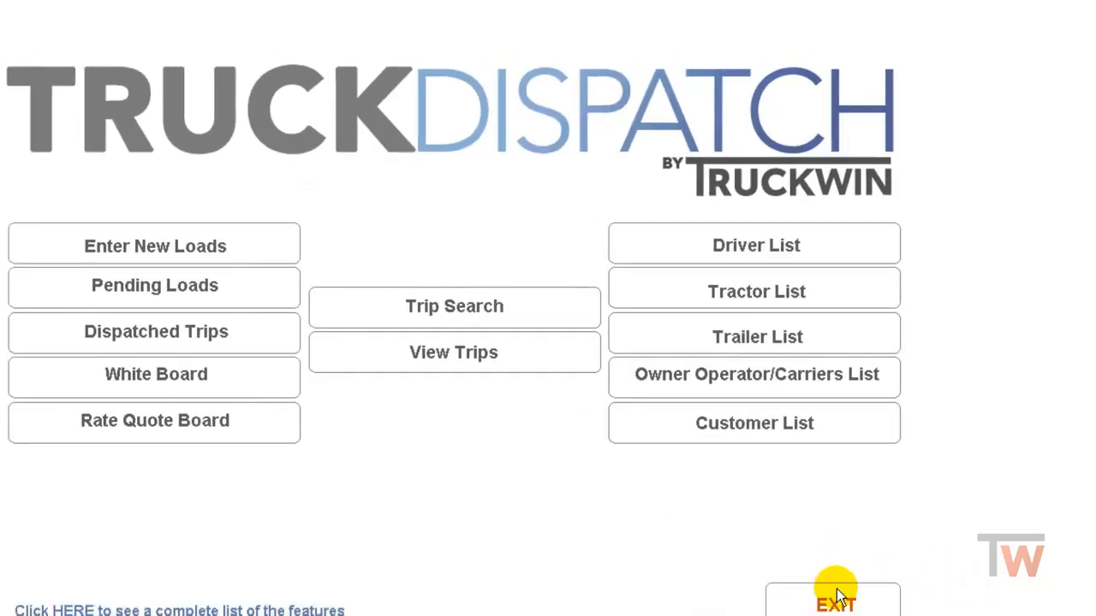
click(870, 571)
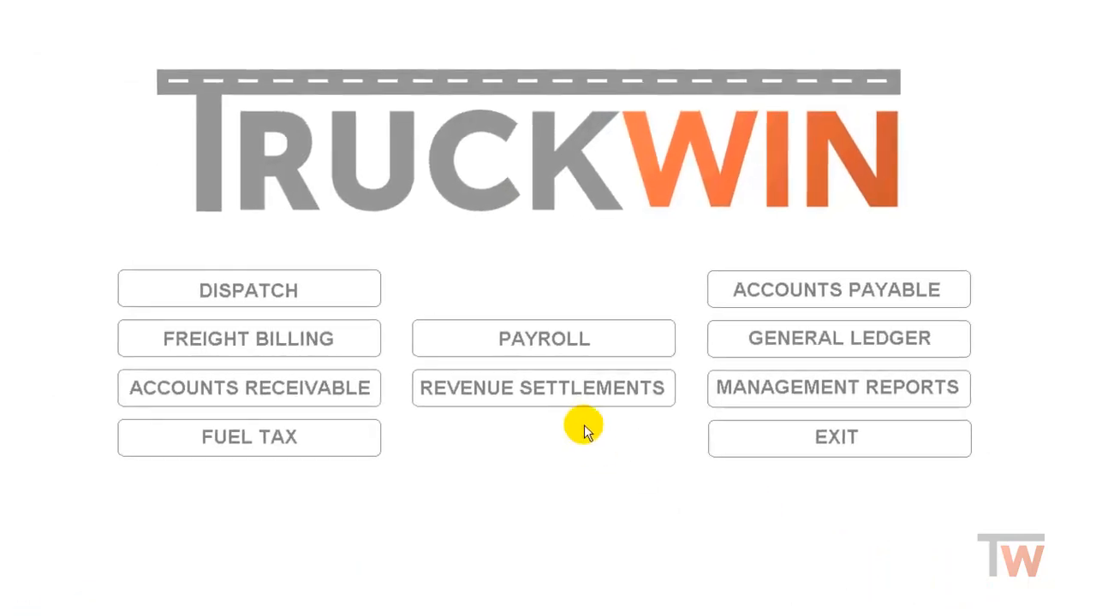
click(548, 389)
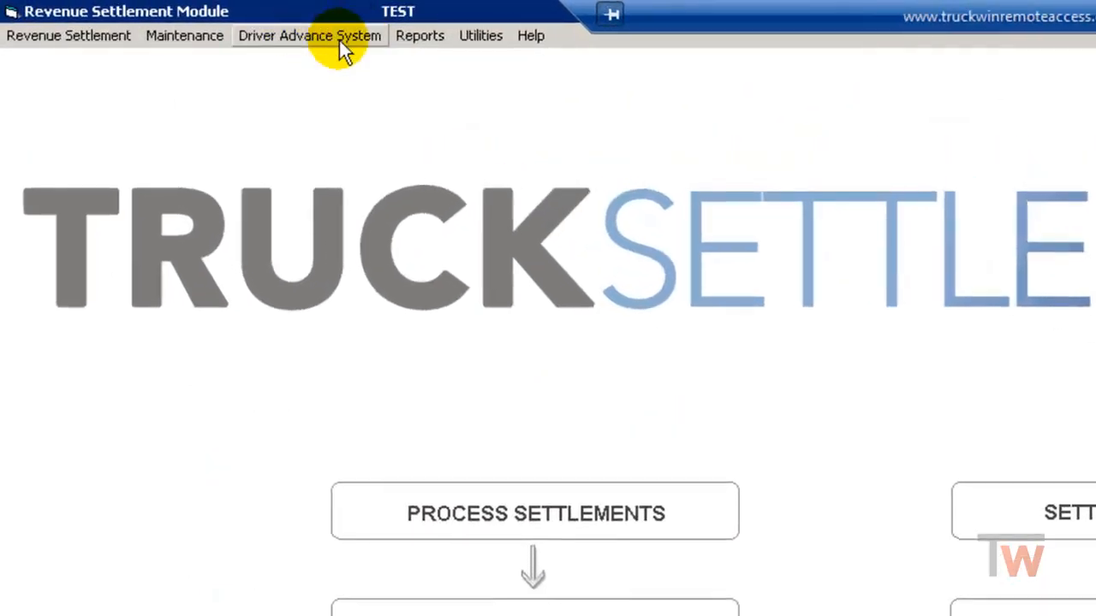
Step: Open the new driver's lessor record for updating from the Owner Operator List
click(171, 38)
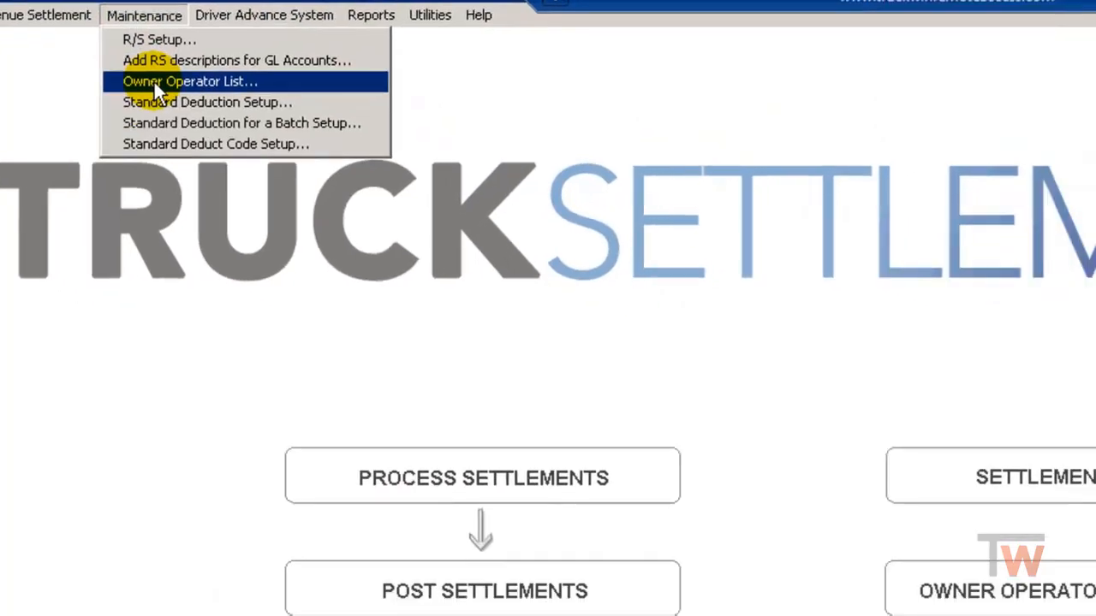
click(197, 104)
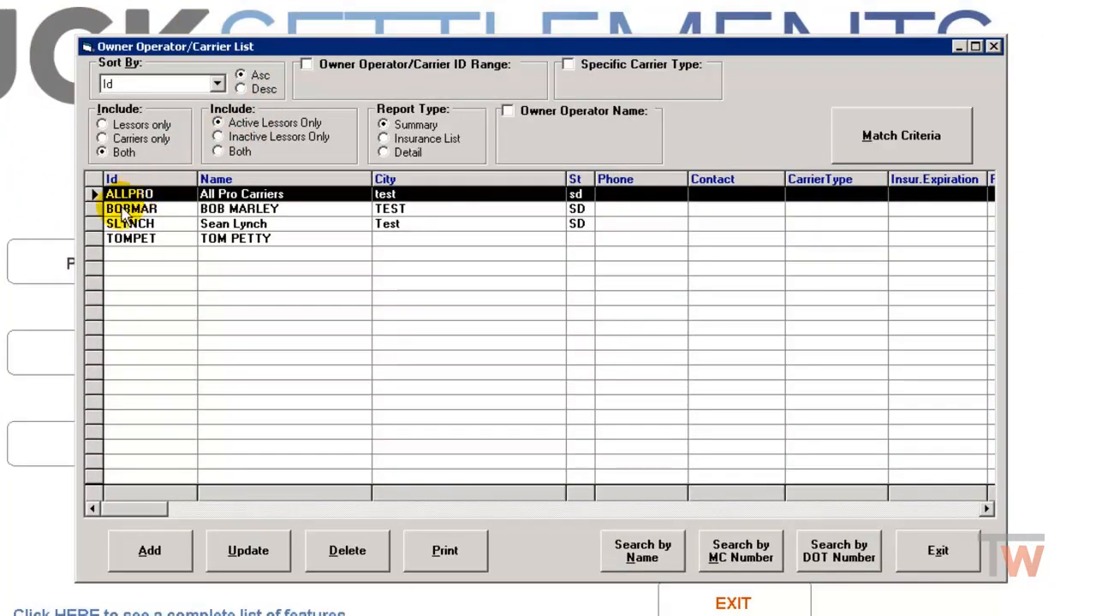
click(91, 223)
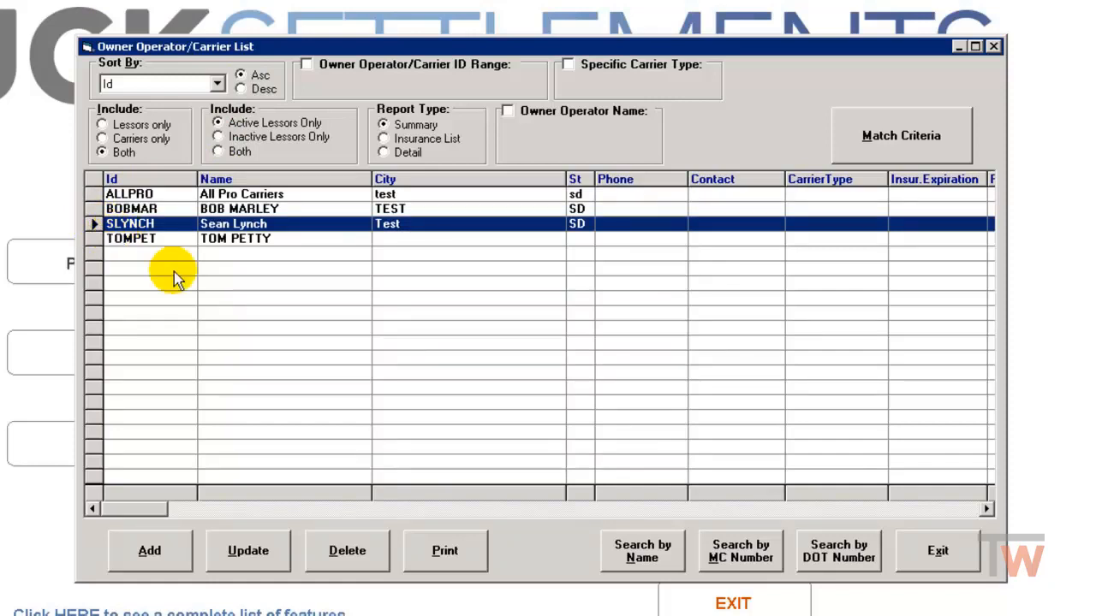
click(248, 550)
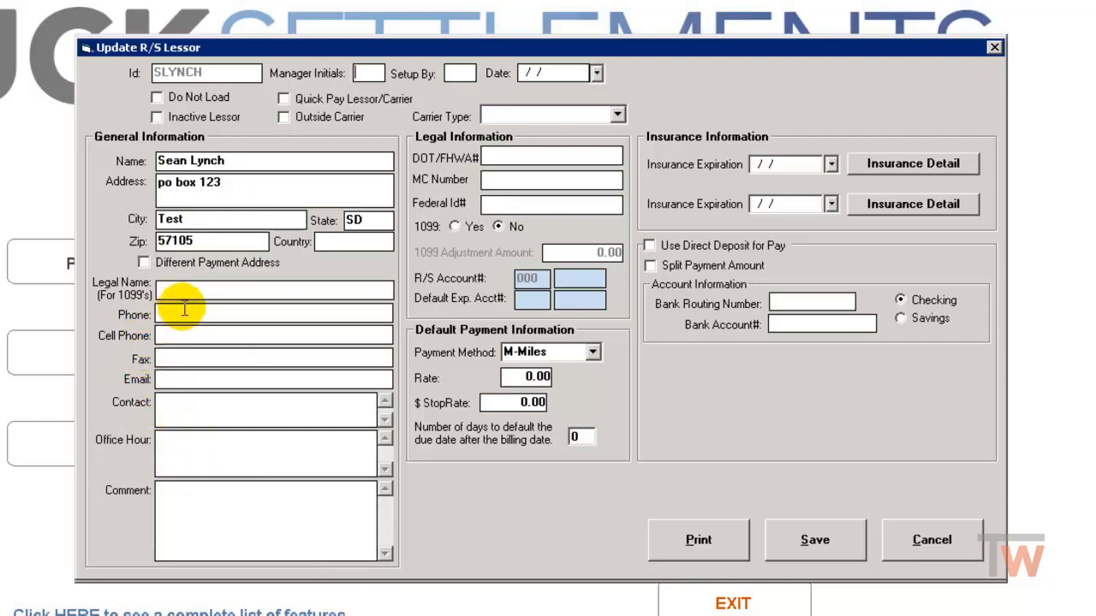
Step: Set the lessor's 1099 option to Yes and assign Owner Operators Payable (02050) as the R/S account
click(505, 154)
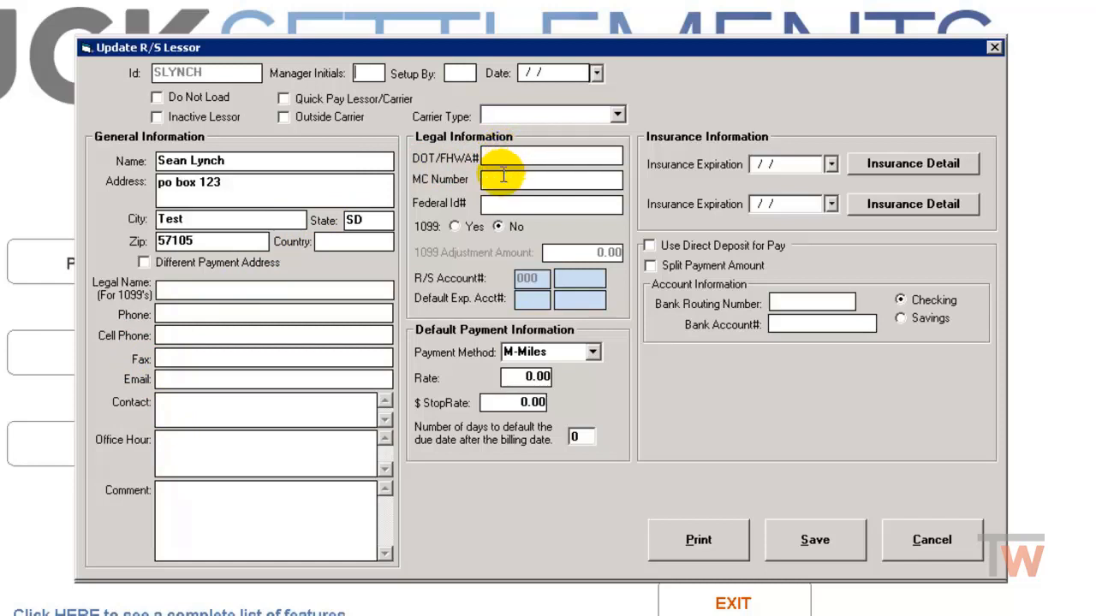
click(454, 227)
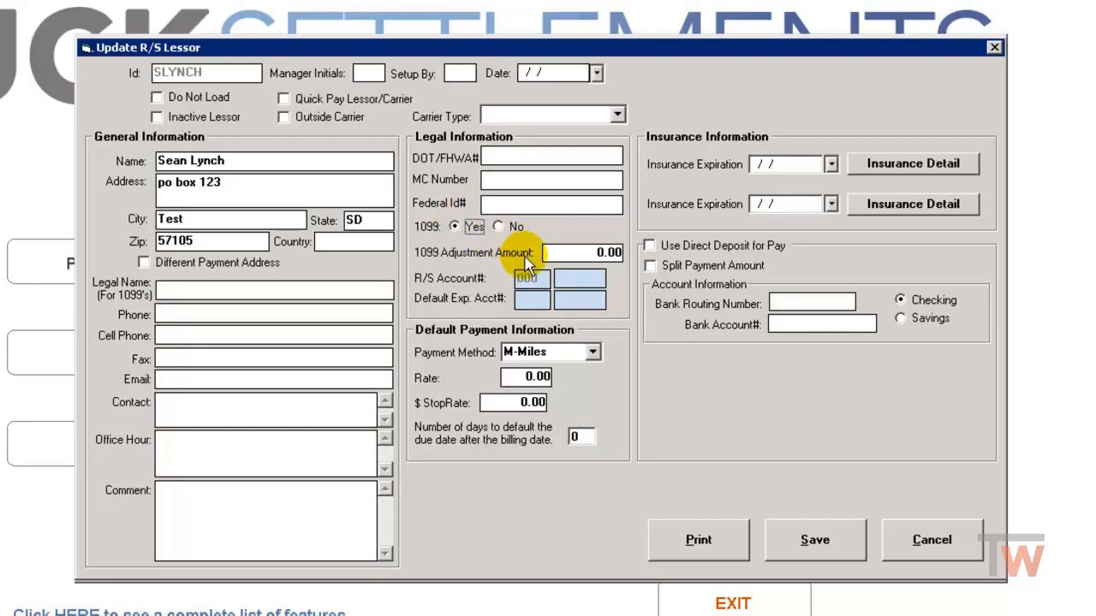
click(558, 278)
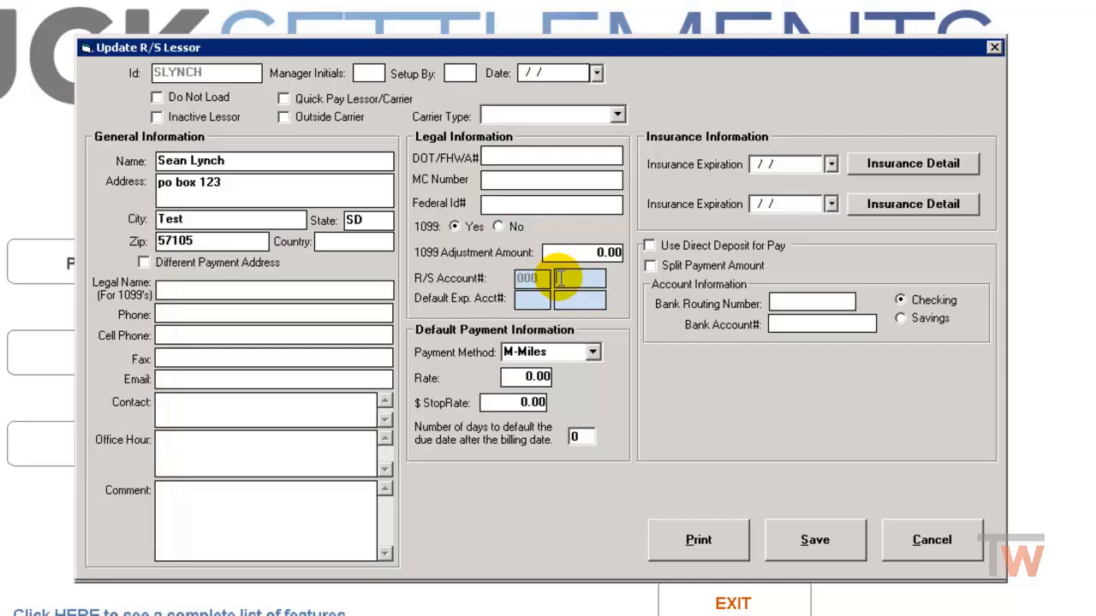
text(0)
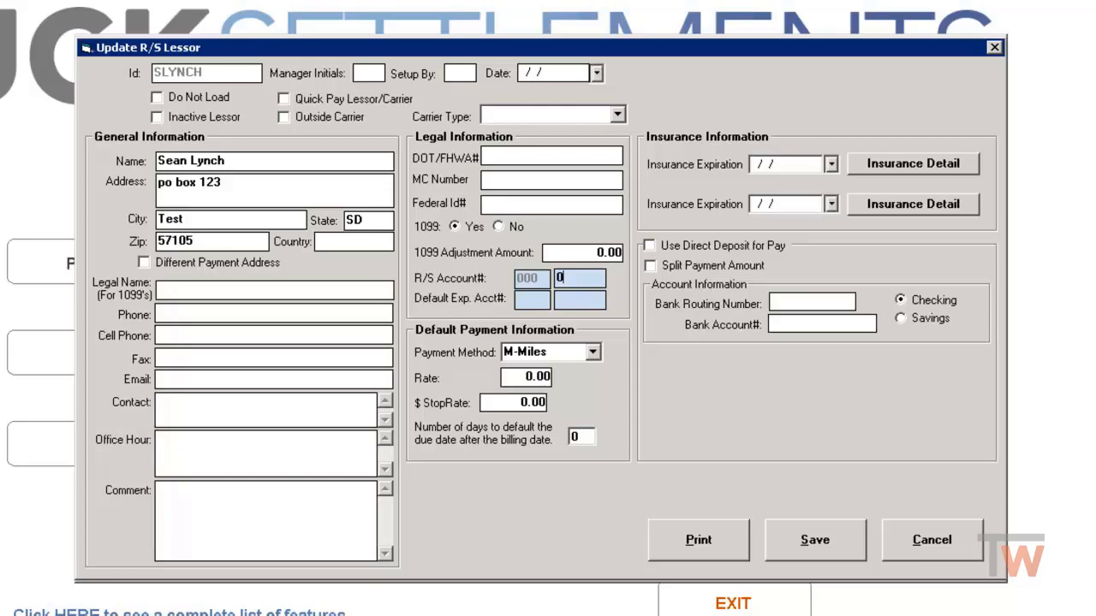
key(BackSpace)
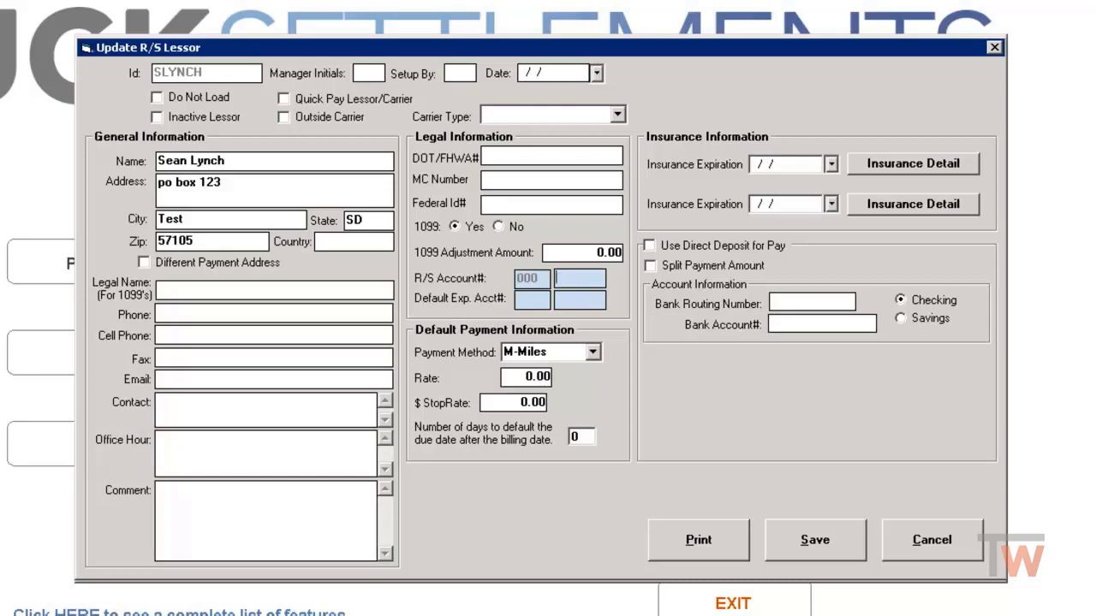
double_click(570, 281)
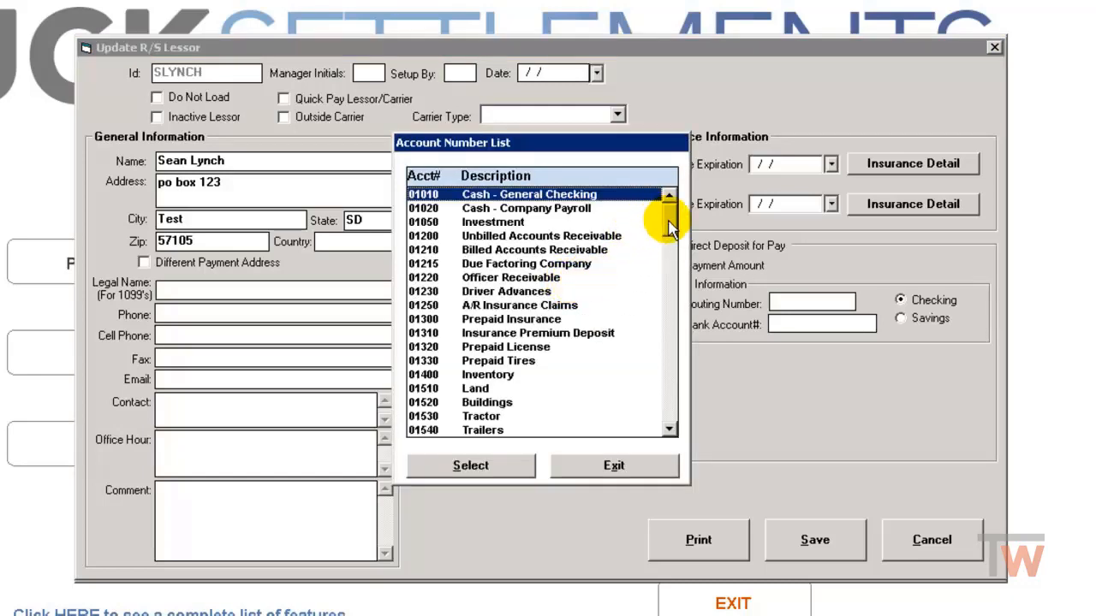
drag(660, 225, 662, 275)
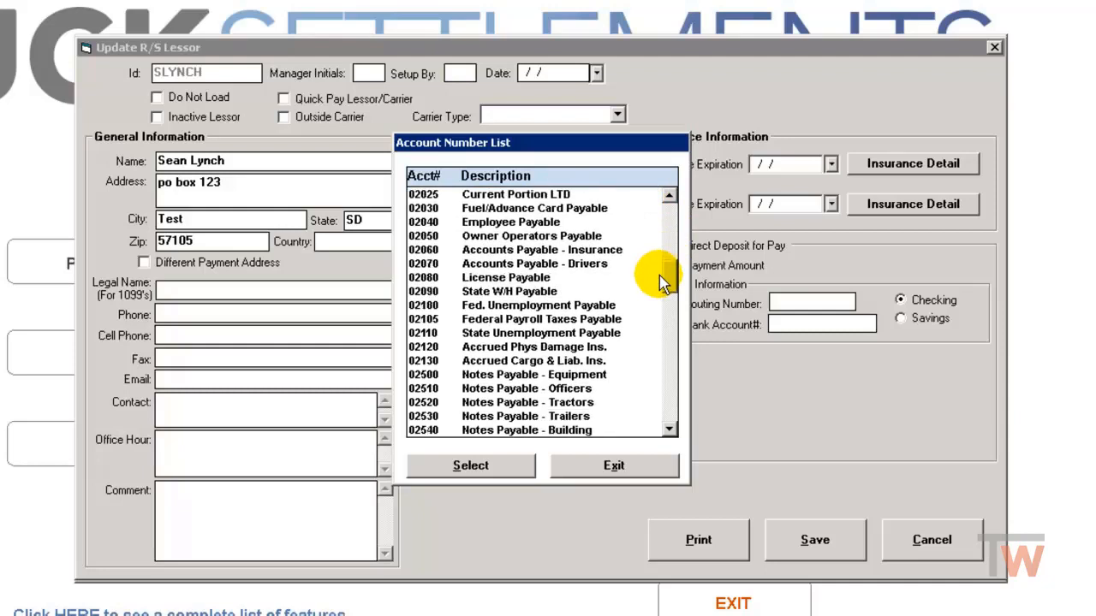
click(528, 240)
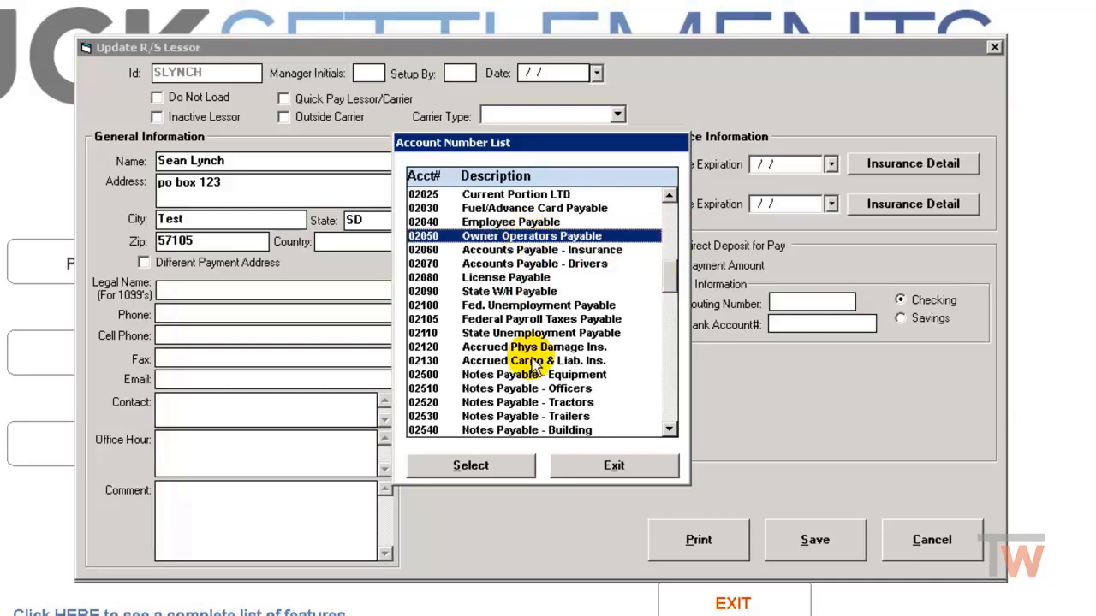
click(511, 472)
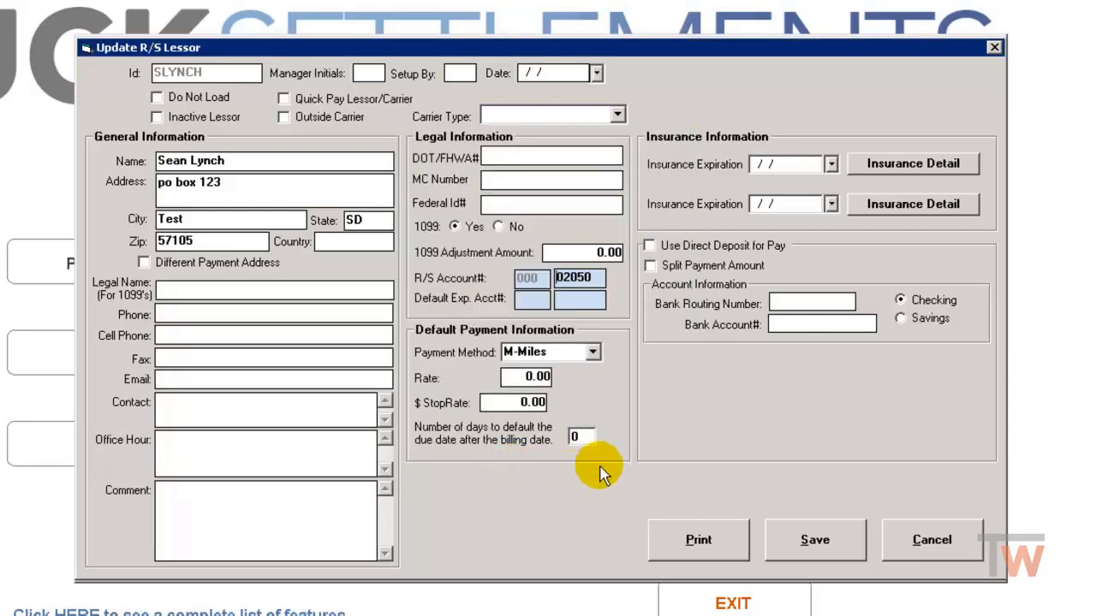
Step: Set the lessor's default expense account to 000-05010, Purchased Transportation, choosing the account from the account number list
click(534, 299)
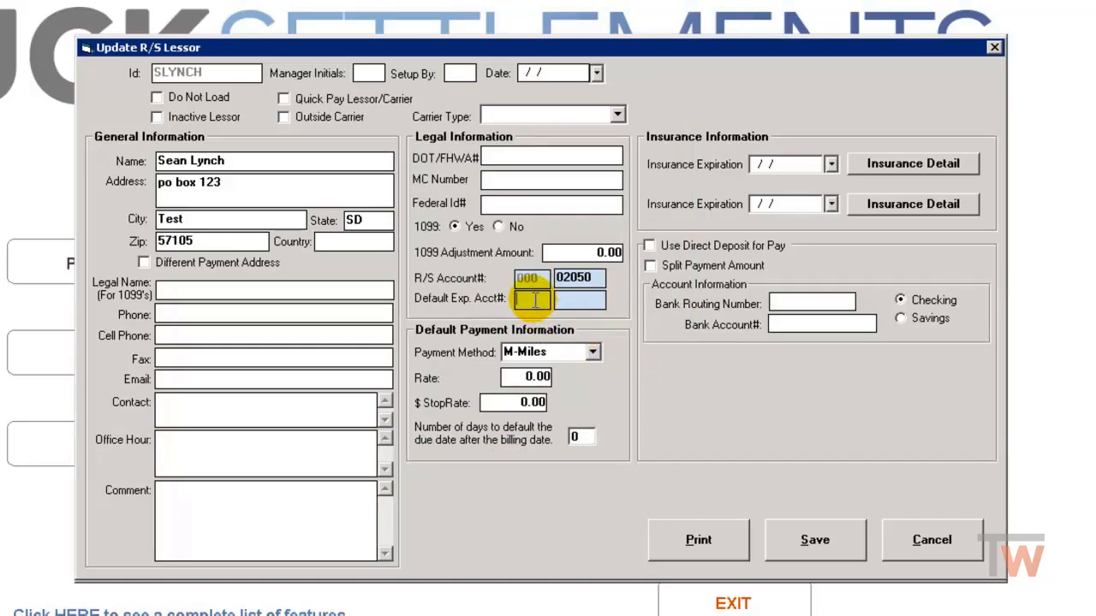
text(000)
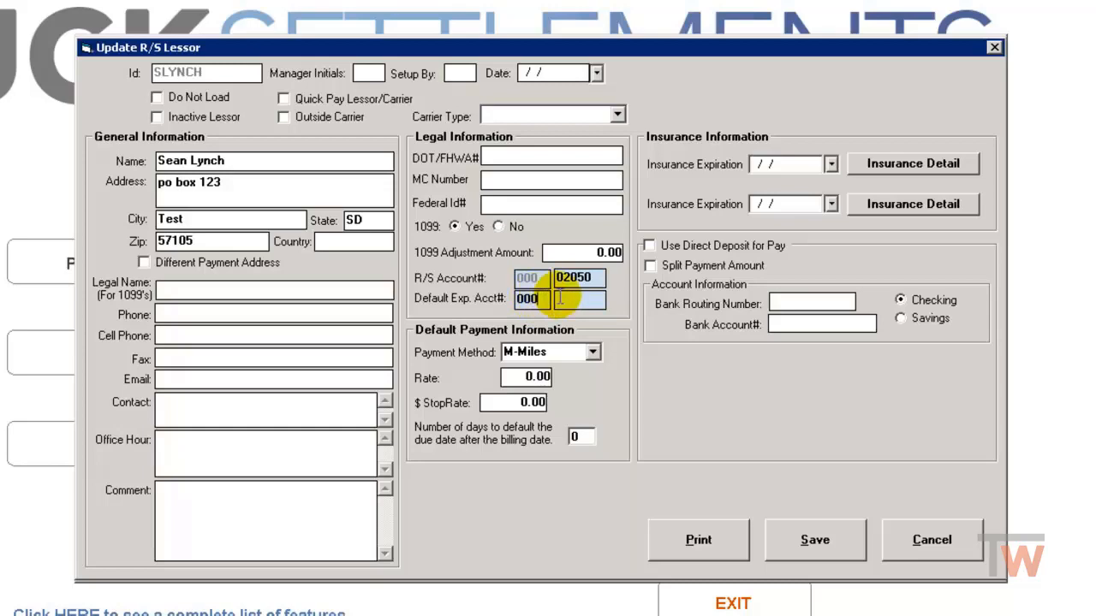
click(562, 298)
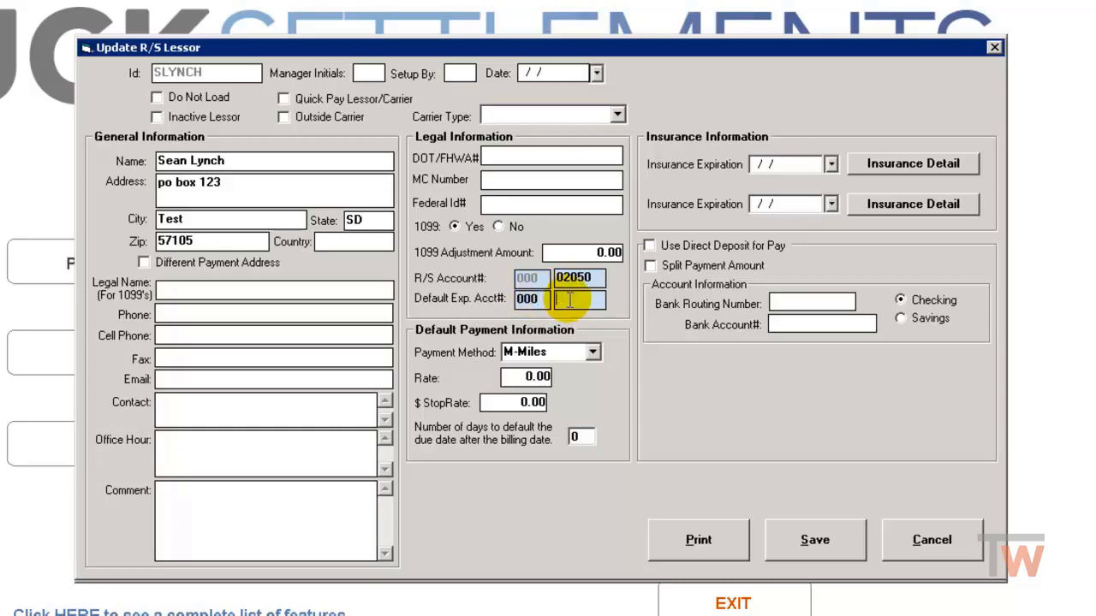
double_click(570, 299)
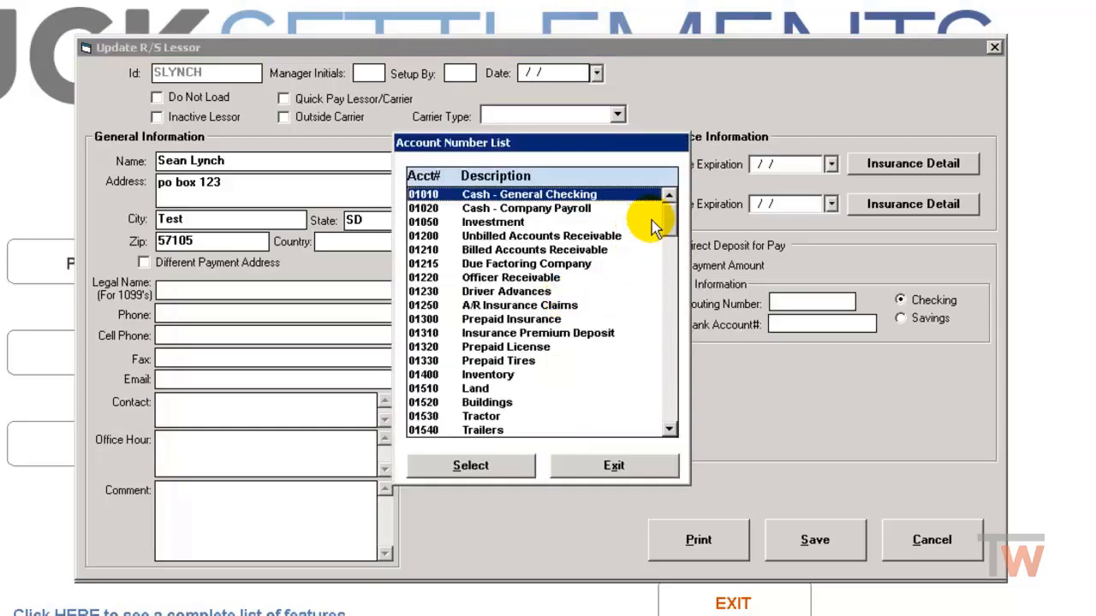
drag(669, 213, 665, 326)
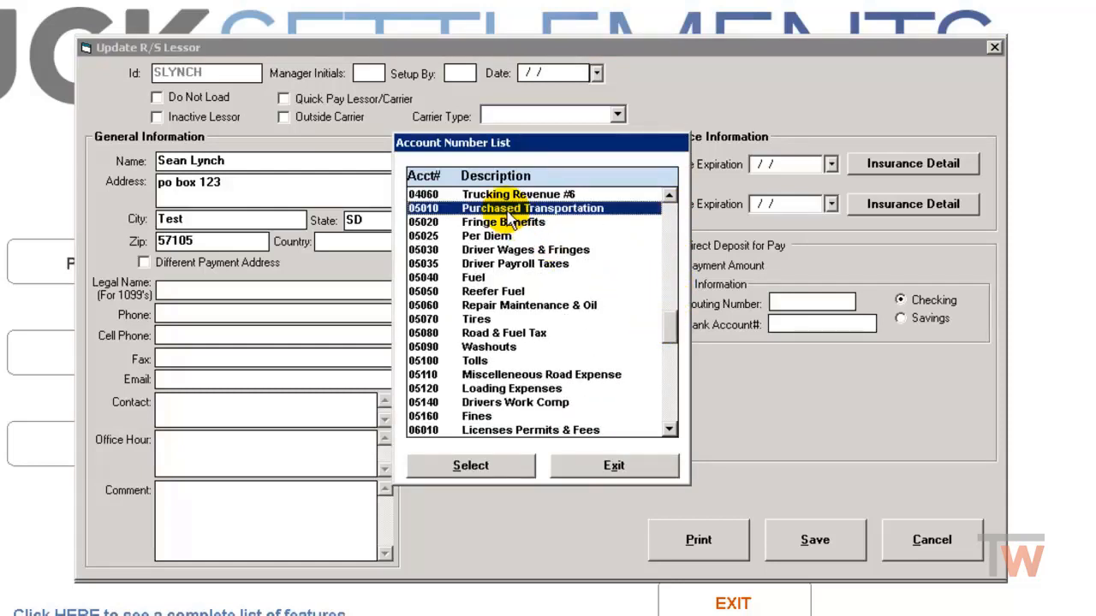
click(472, 467)
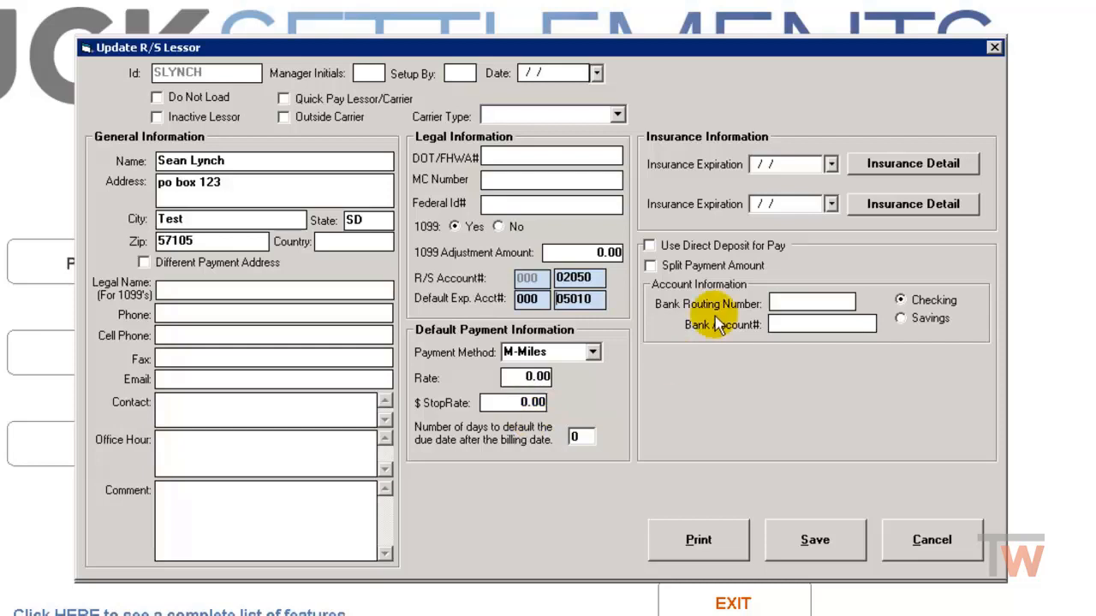
Step: Set the default payment method to R-Revenue with a rate of 80
click(592, 352)
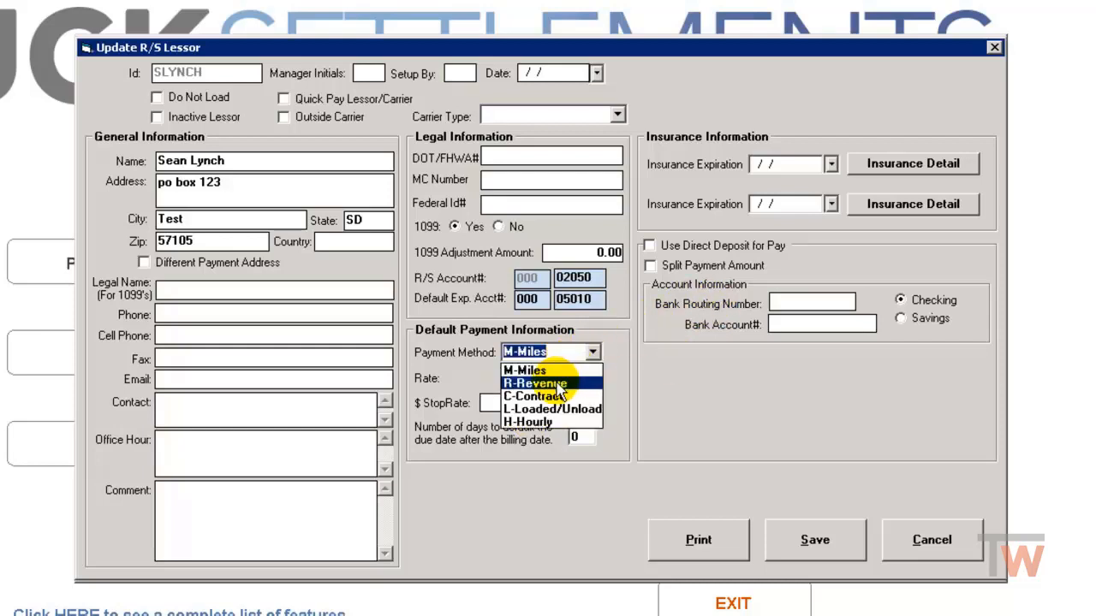
click(527, 383)
click(514, 377)
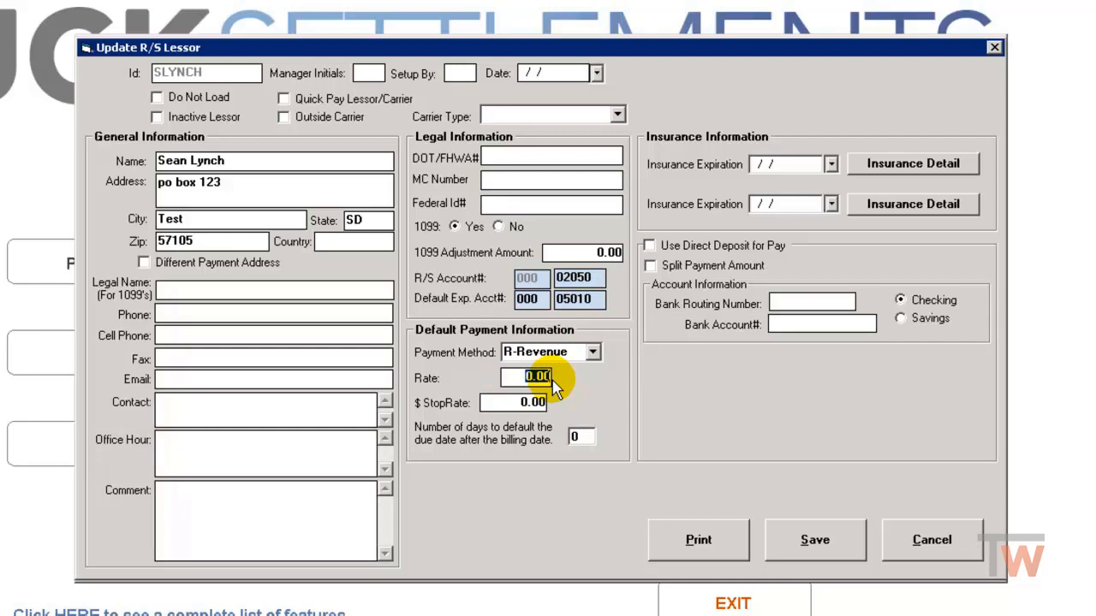
text(80)
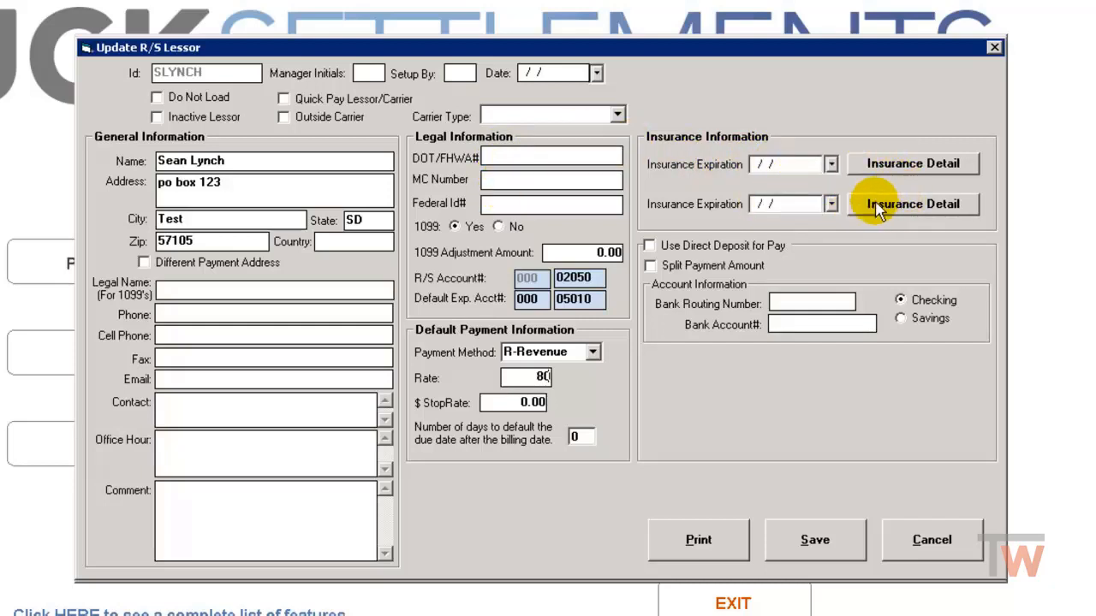
Step: Save the lessor record, close the Owner Operator/Carrier List and return to the TruckWin main menu
click(827, 548)
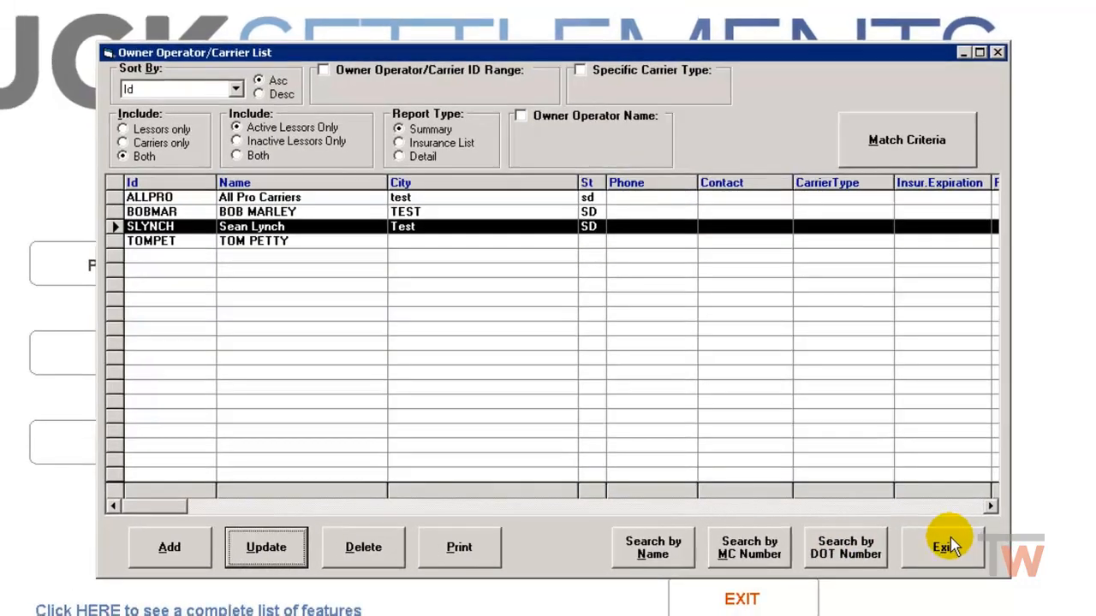
click(948, 546)
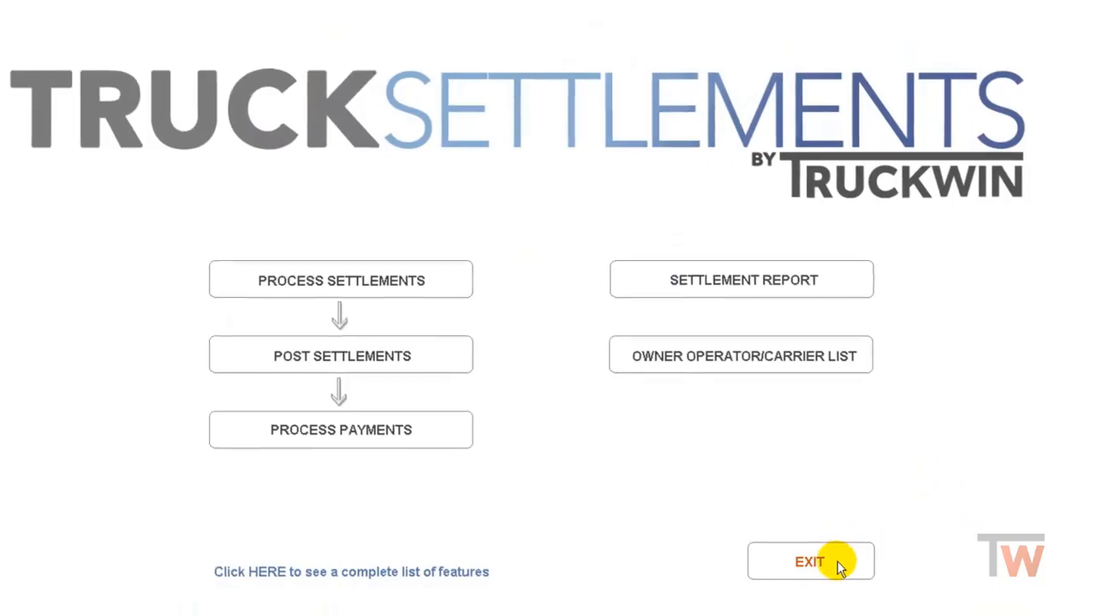
click(839, 566)
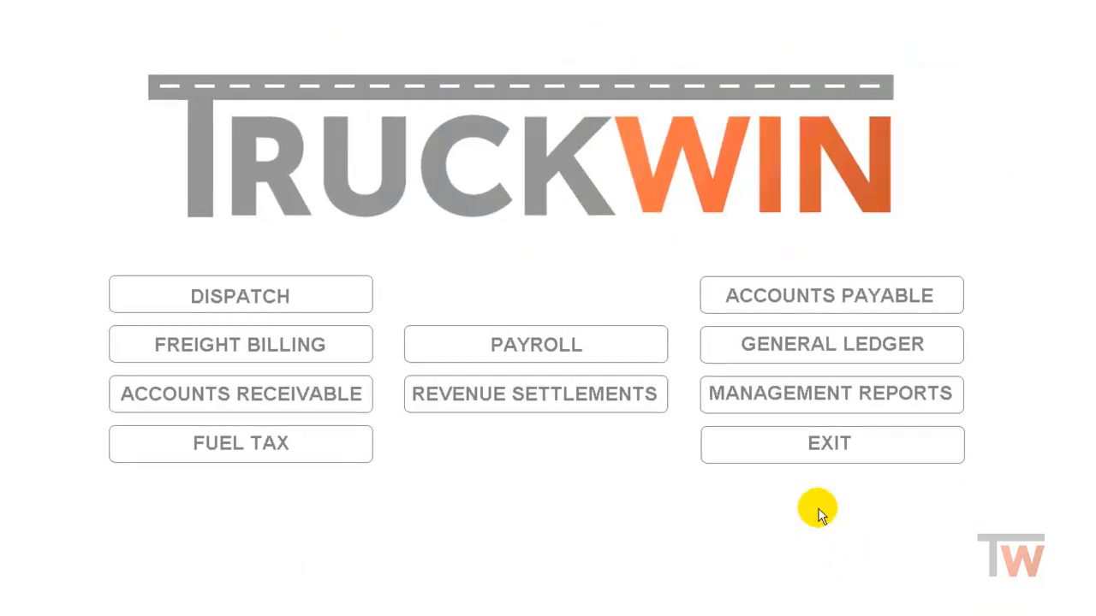